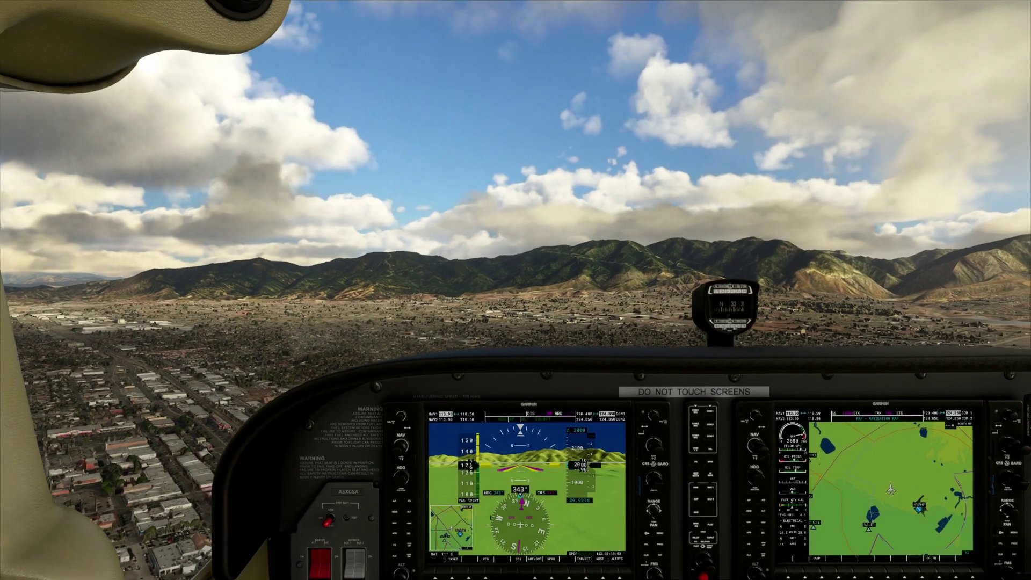
Toggle the pause menu with Escape, then show the developer toolbar with Ctrl+T
key(Escape)
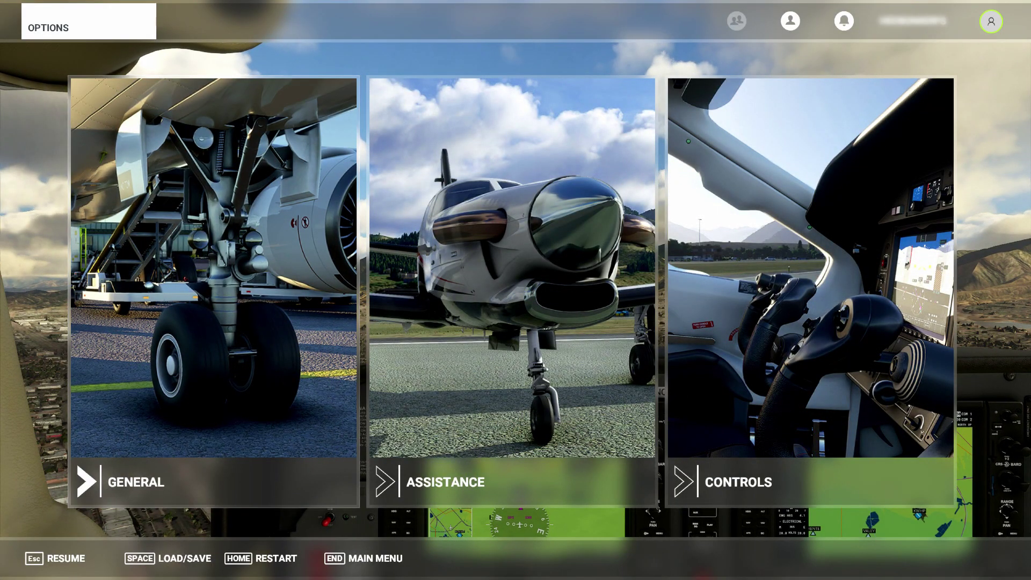
key(Escape)
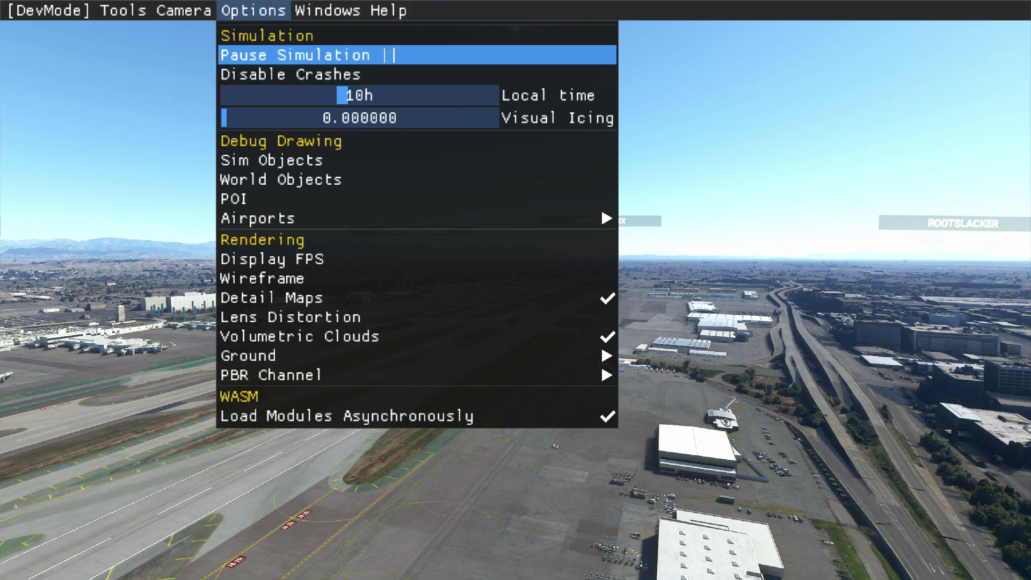
key(Escape)
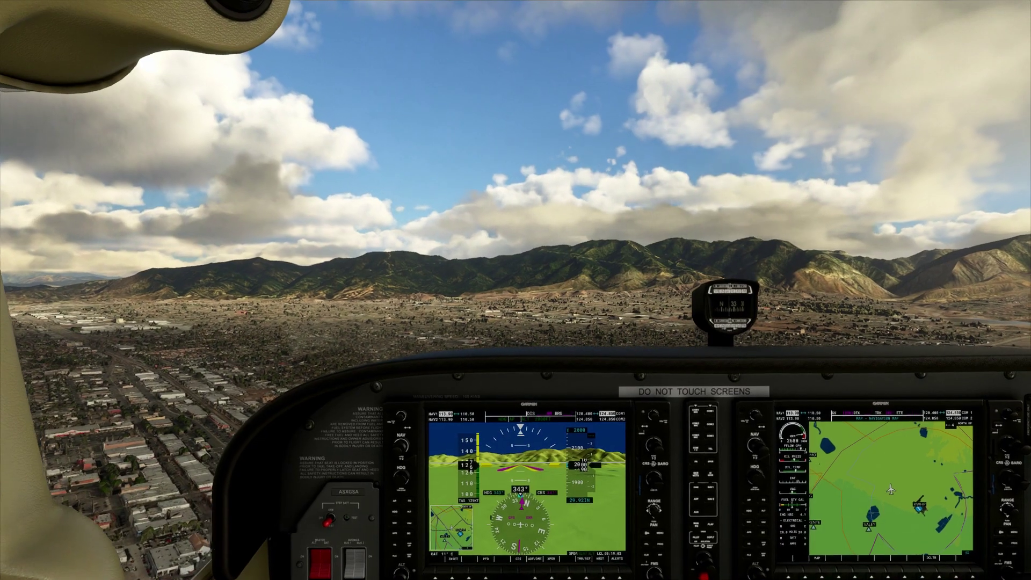
key(Escape)
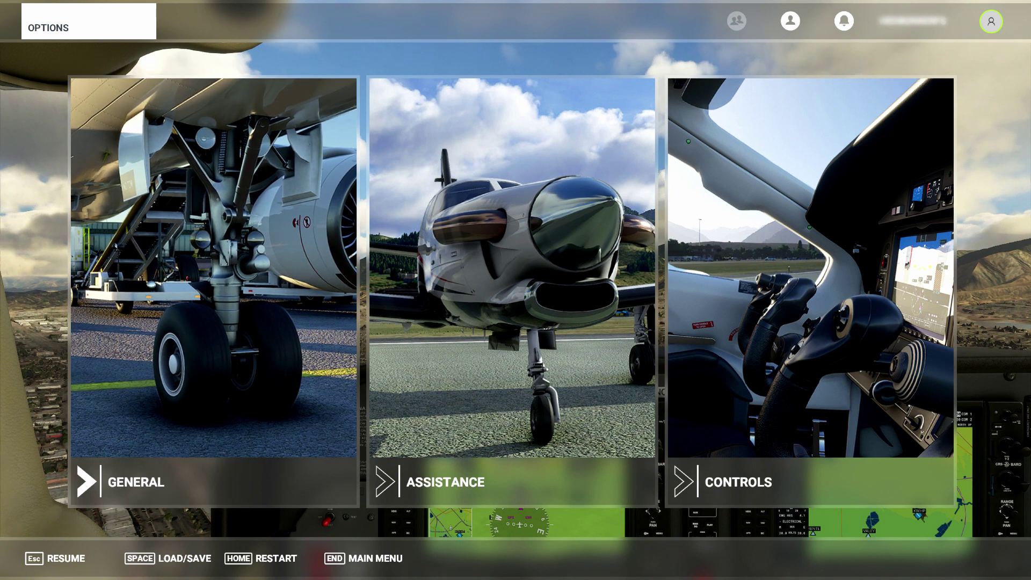
key(Escape)
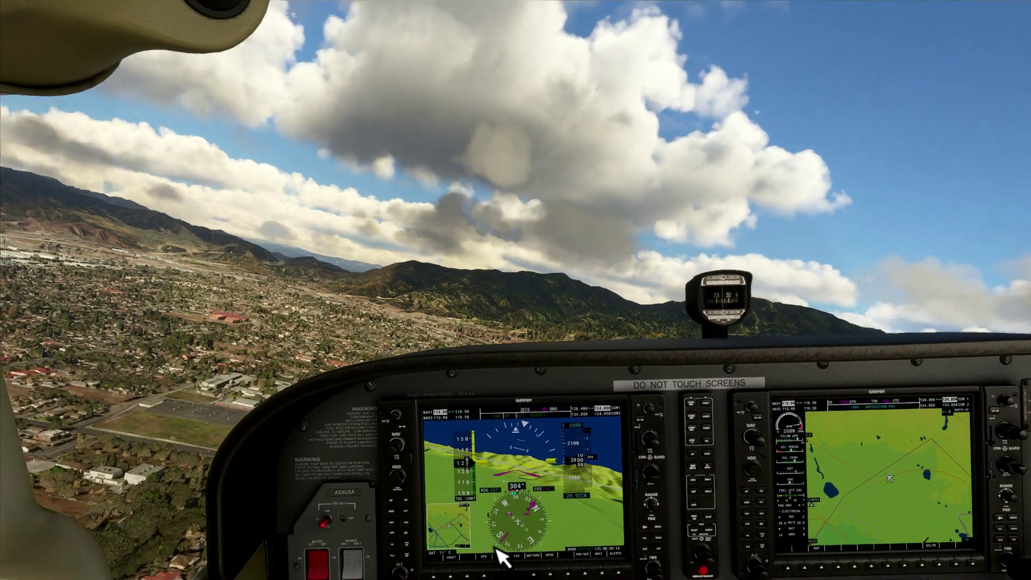
key(ctrl+t)
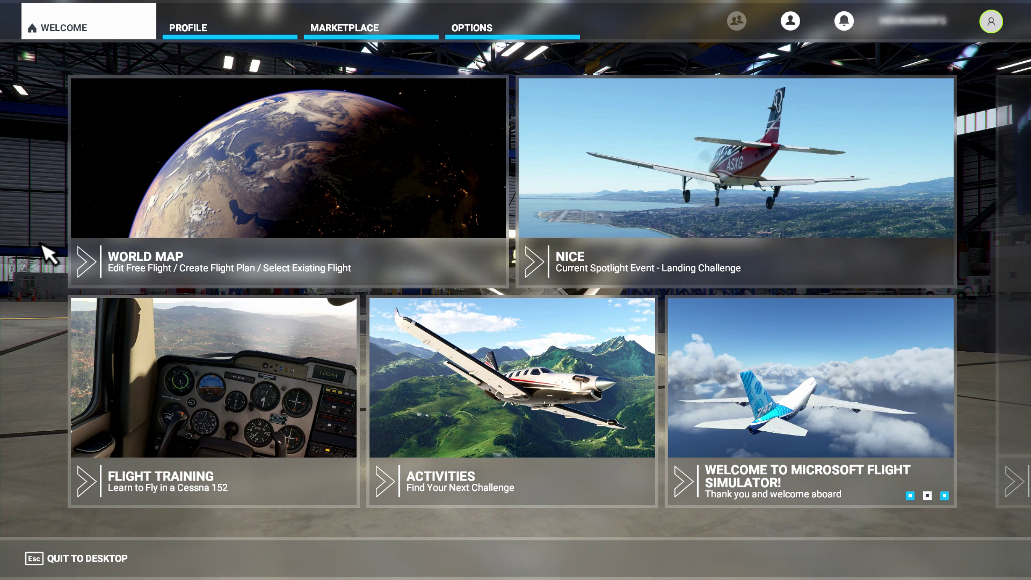
In Options > Controls, set the filter to ALL and search bindings for 'paus'
click(485, 34)
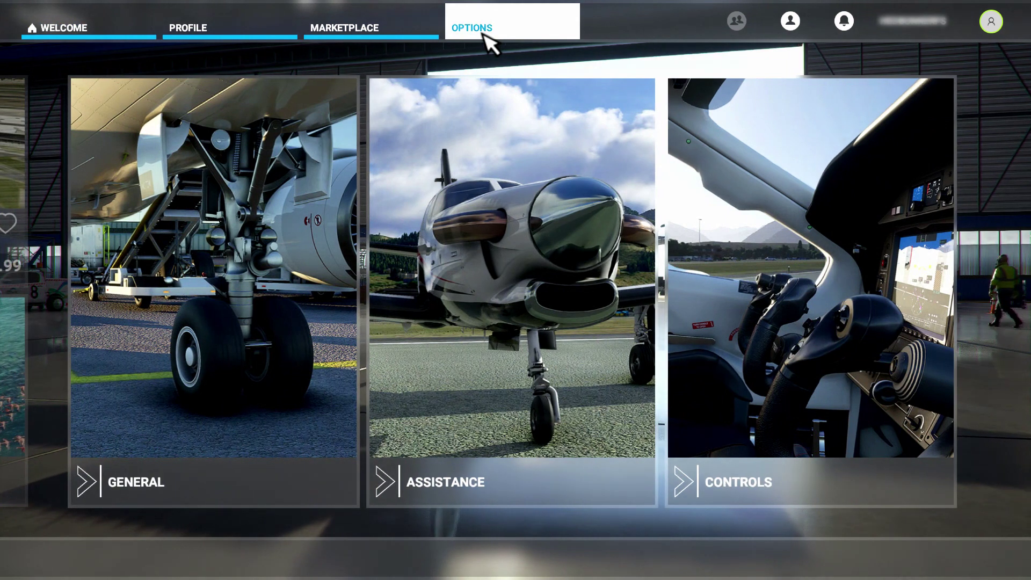
click(752, 338)
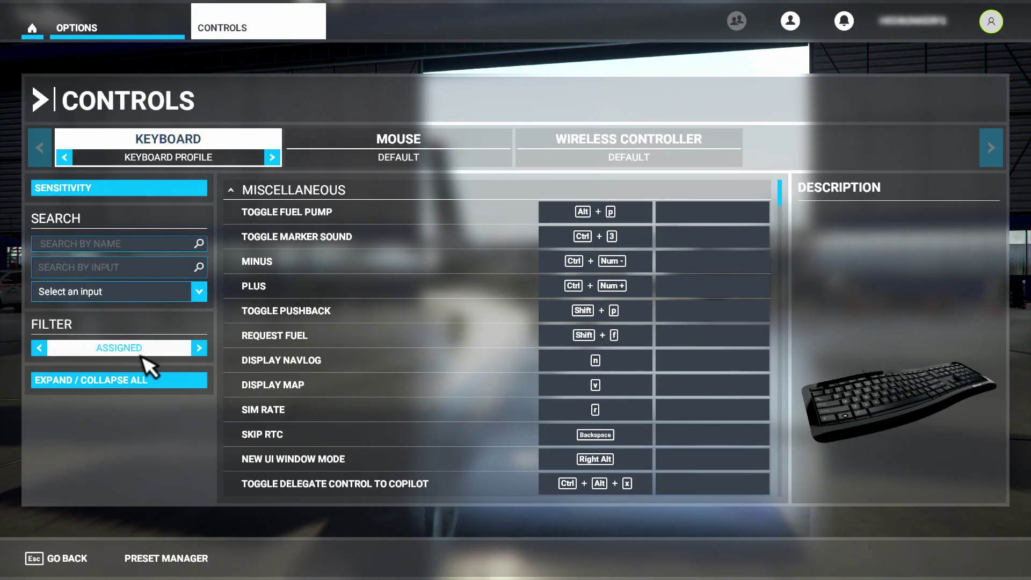
click(199, 348)
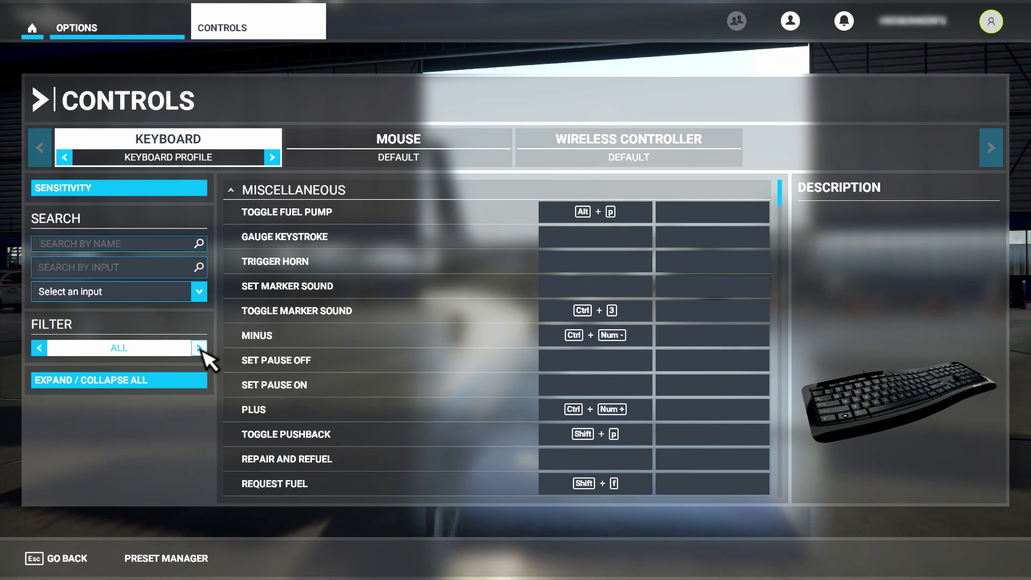
click(110, 242)
text(pause)
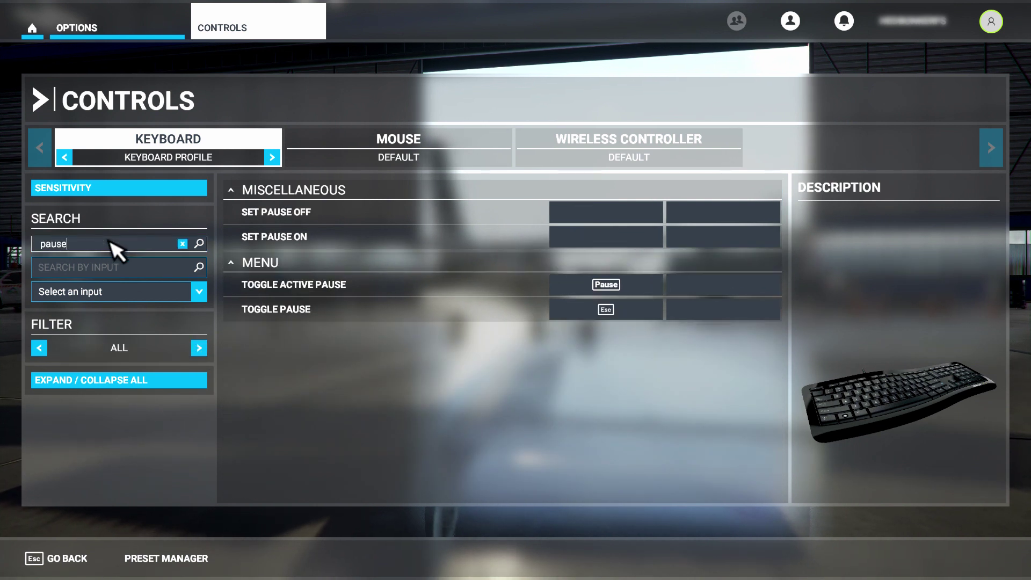
Assign Ctrl + P to Set Pause Off and validate the binding
click(606, 213)
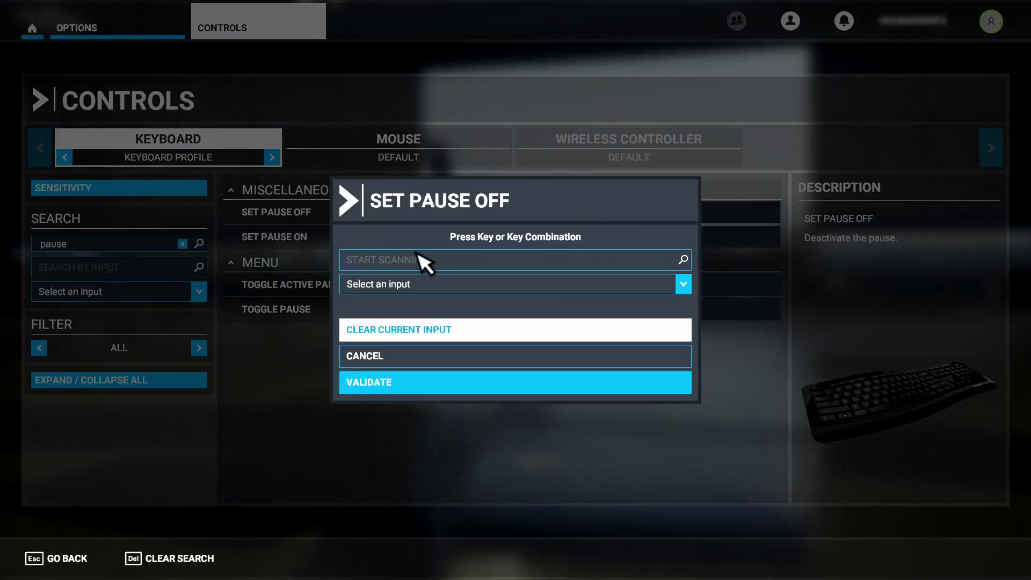
click(398, 260)
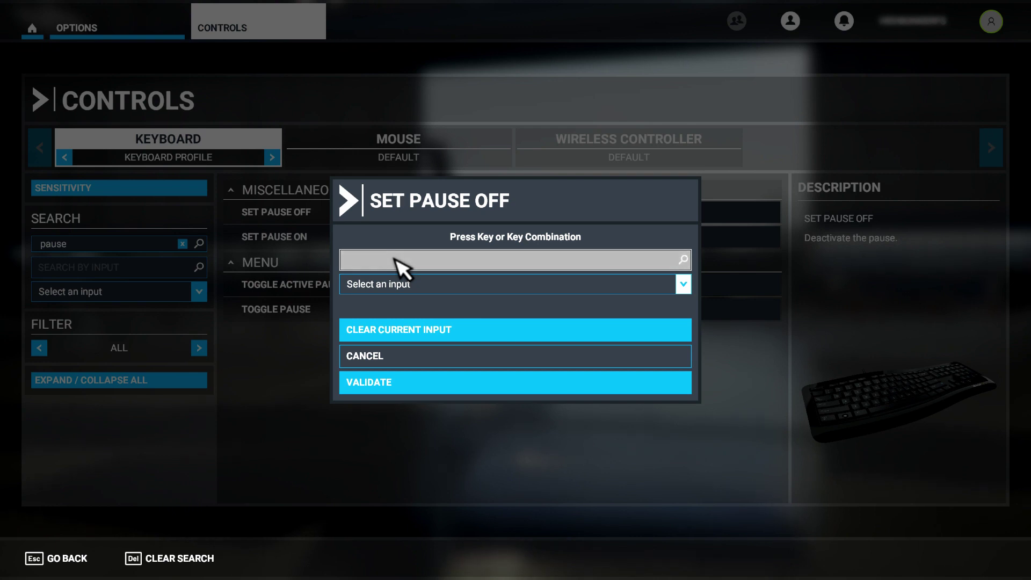
key(ctrl+p)
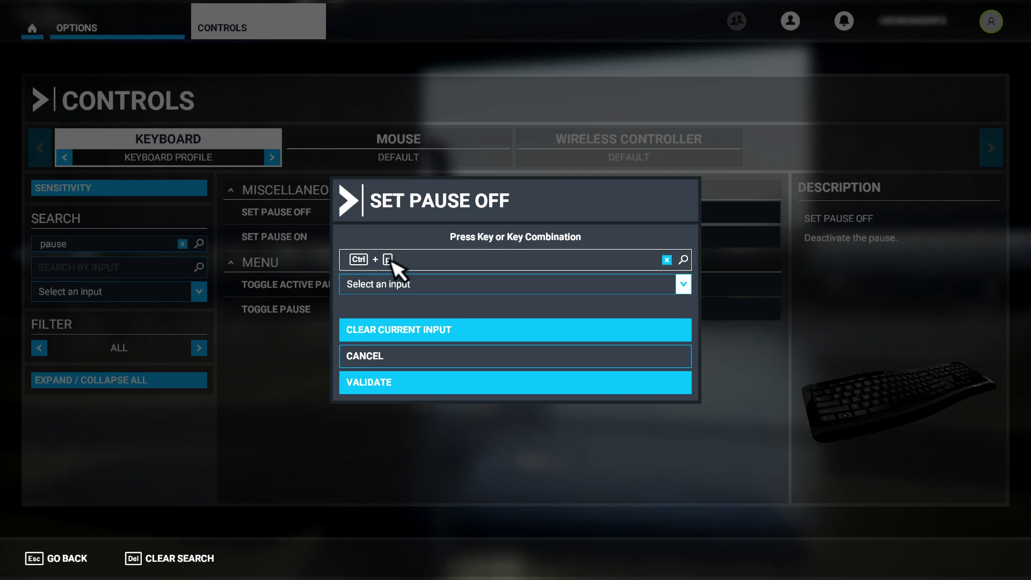
click(375, 385)
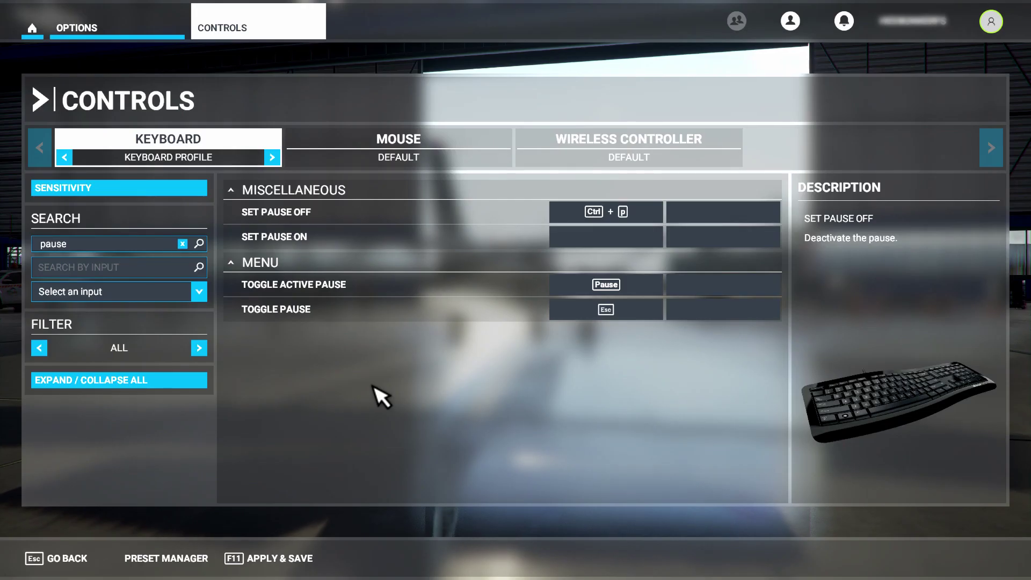
Assign P to Set Pause On, validate it, and Apply & Save the keyboard bindings
click(575, 248)
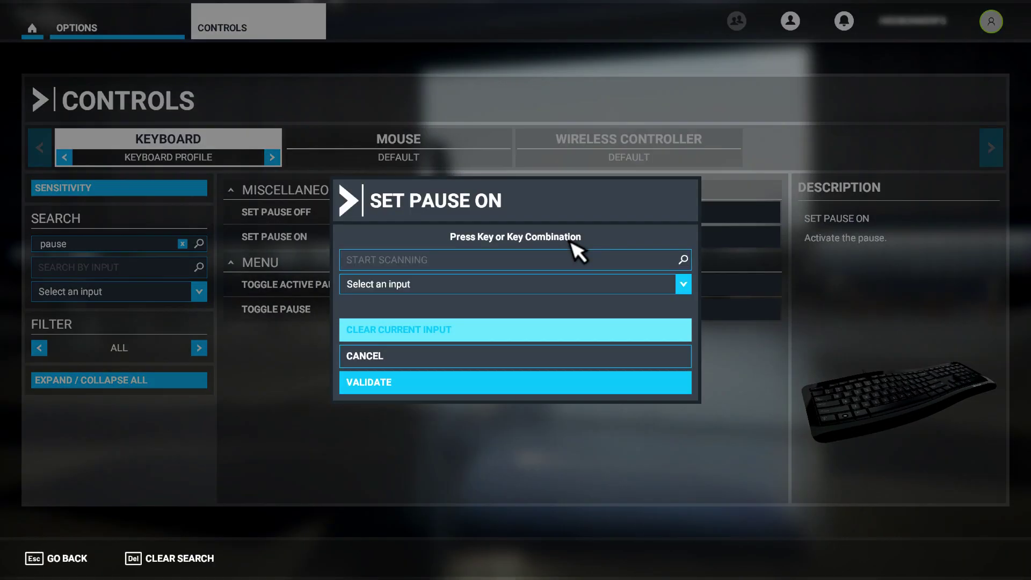
key(p)
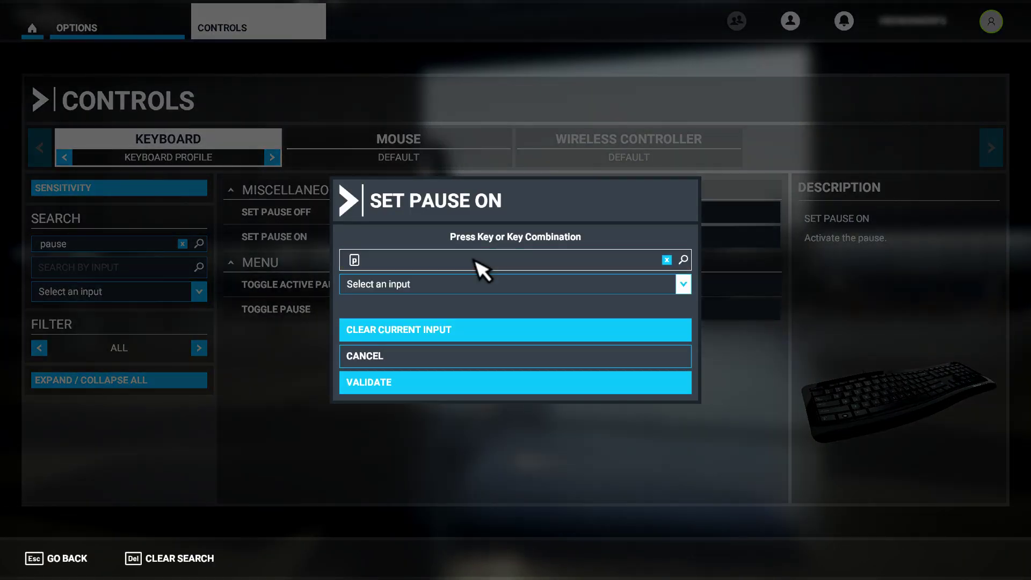
click(420, 381)
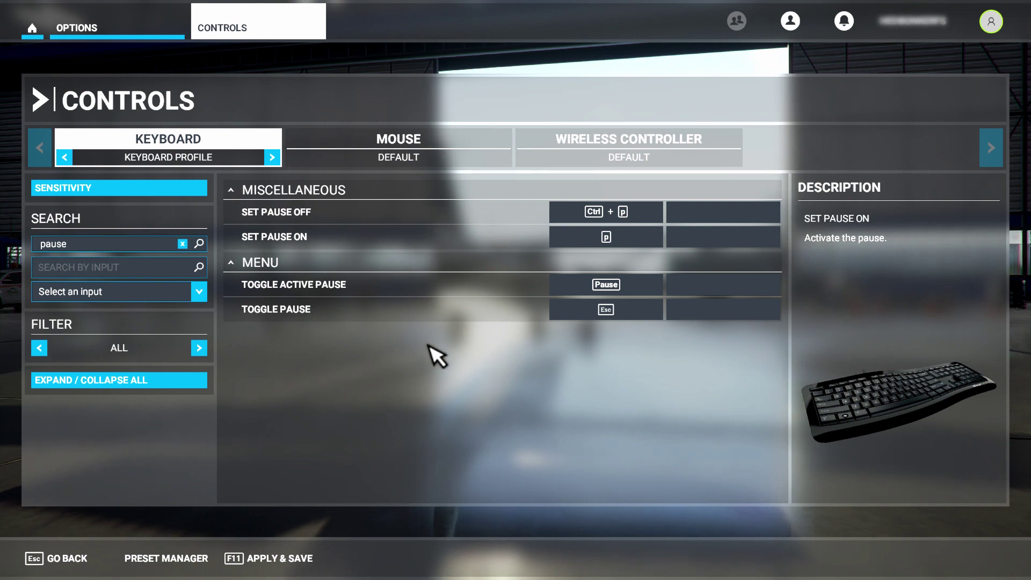
click(253, 561)
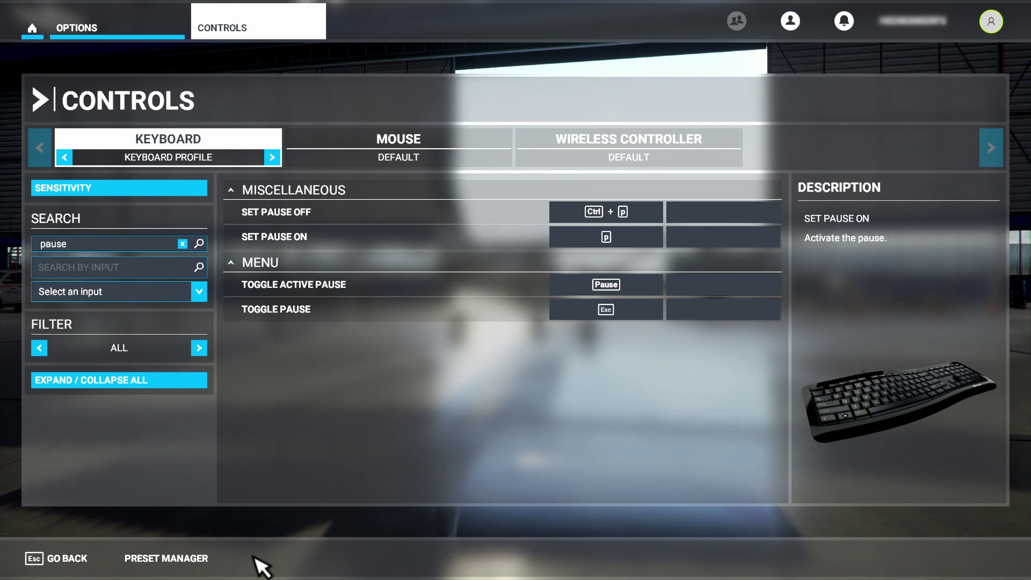
Leave the Controls and Options pages to get back to the flight
click(54, 561)
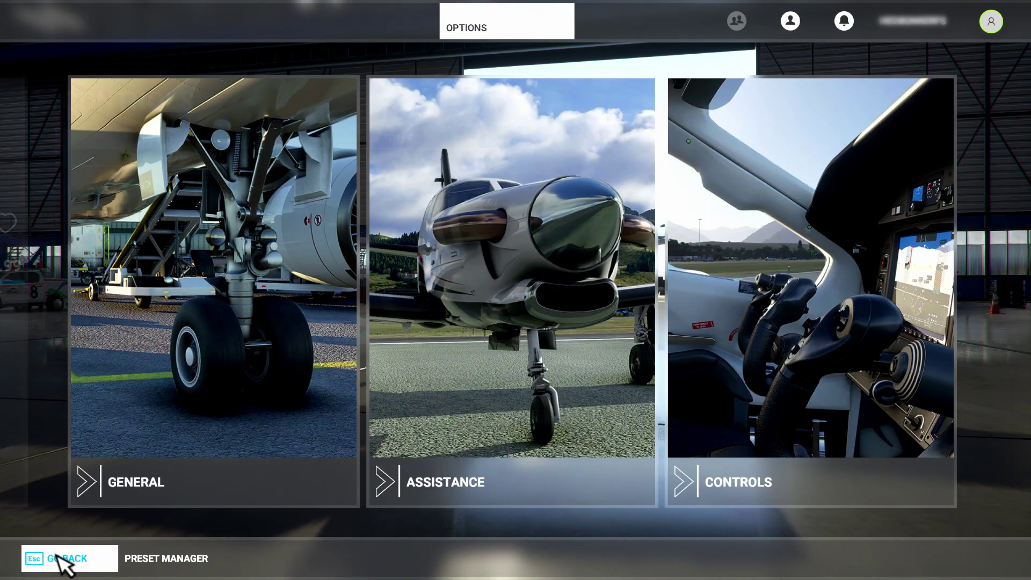
click(48, 560)
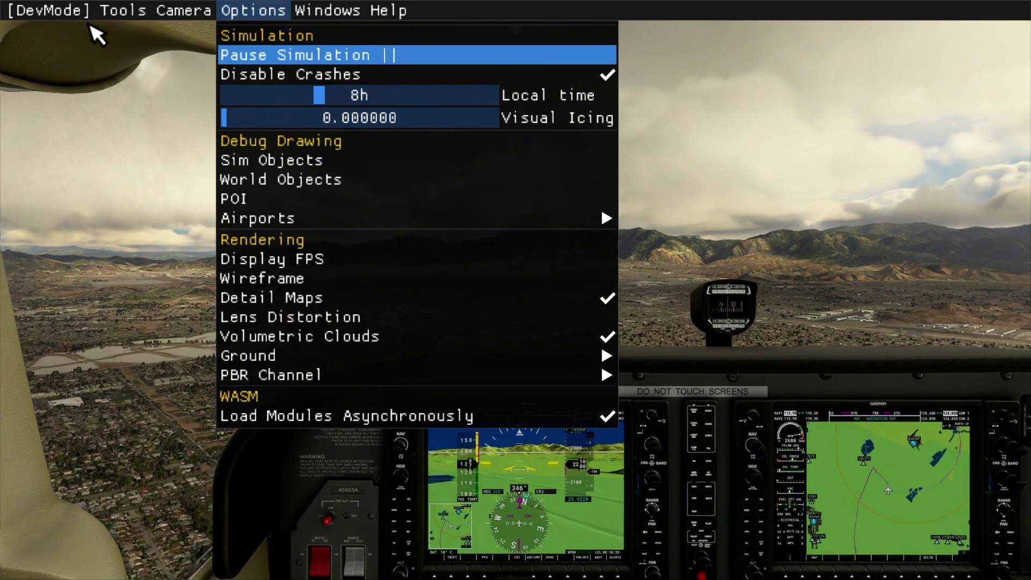
Close the developer list and set Developer Mode to ON under Options > General > Developers
click(95, 31)
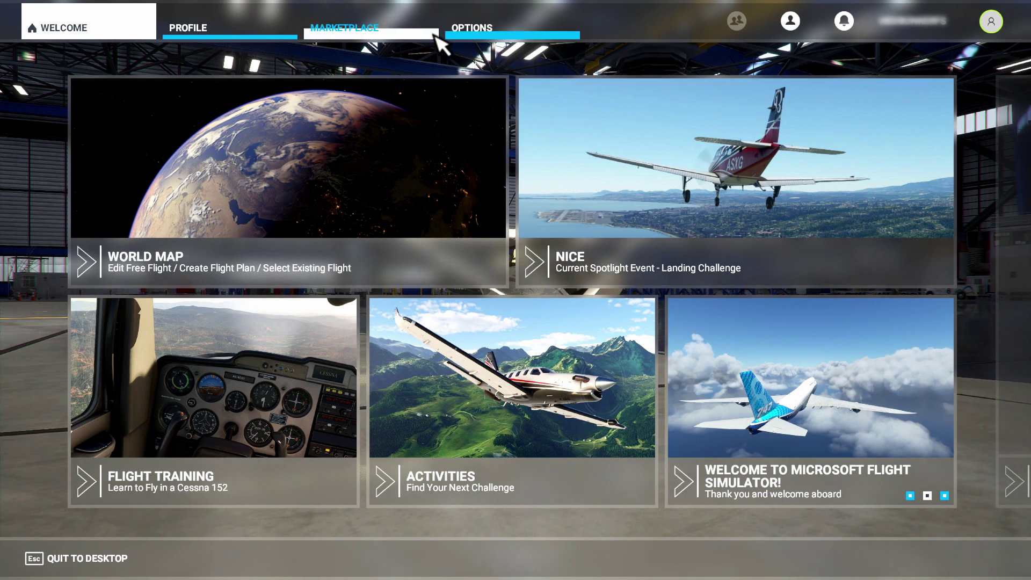
click(482, 37)
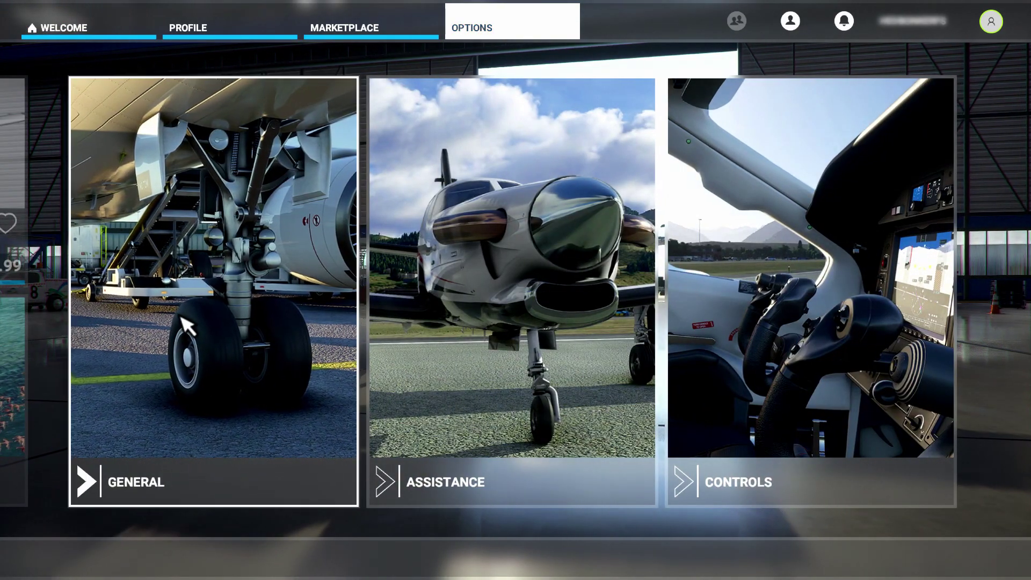
click(182, 320)
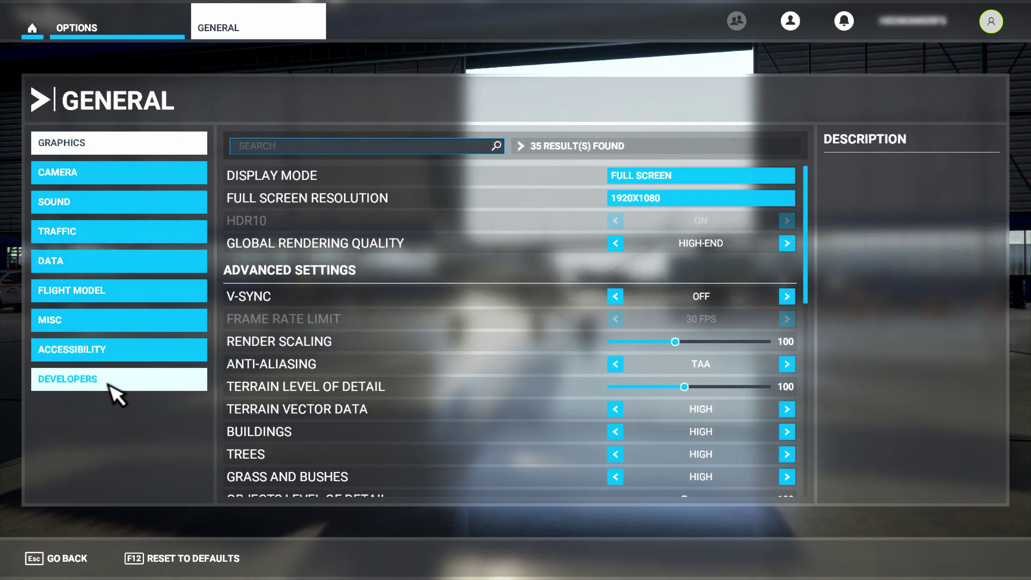
click(109, 382)
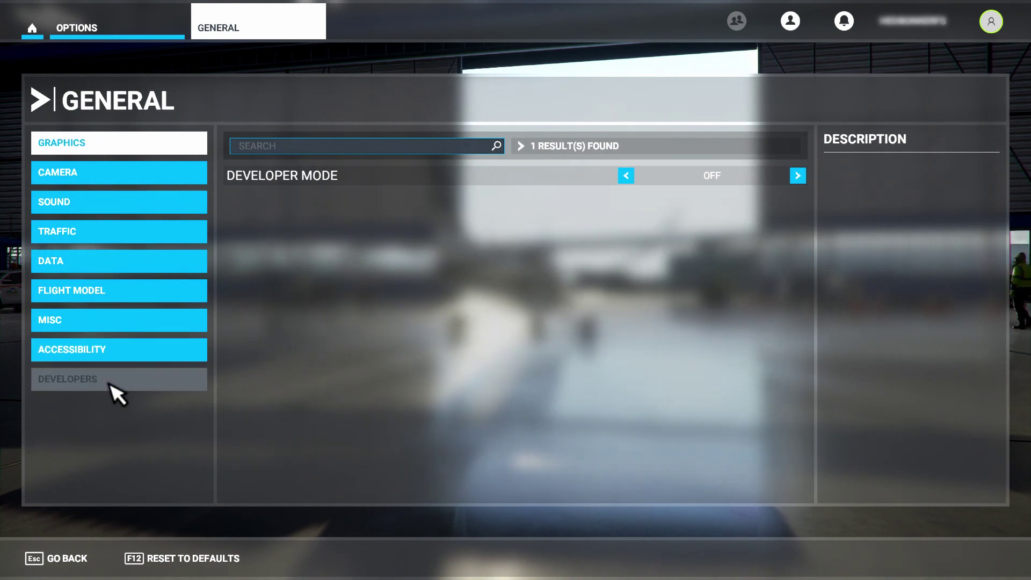
click(797, 176)
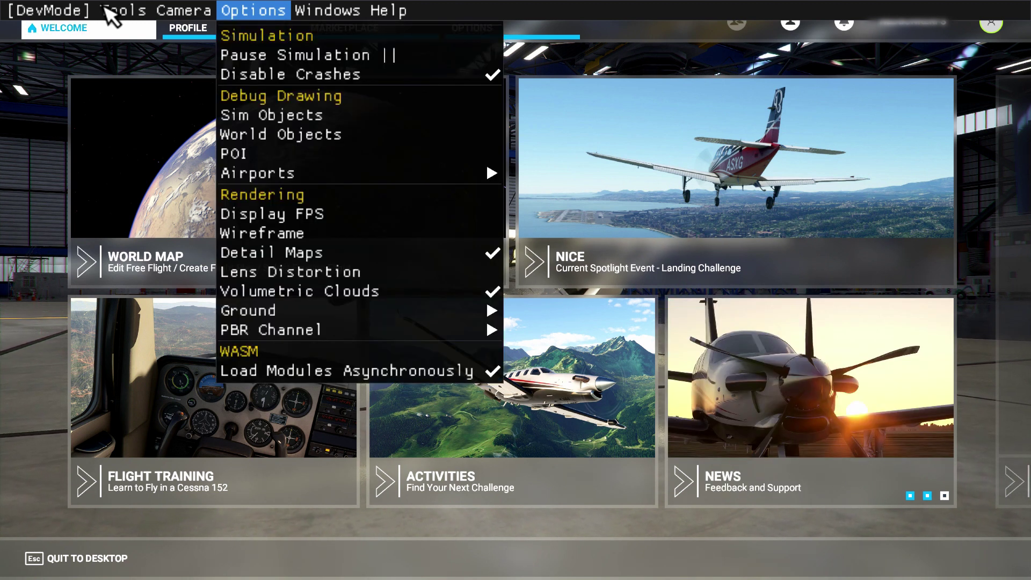
Turn on Display FPS from the developer Options list to show the frame-rate overlay
key(Down)
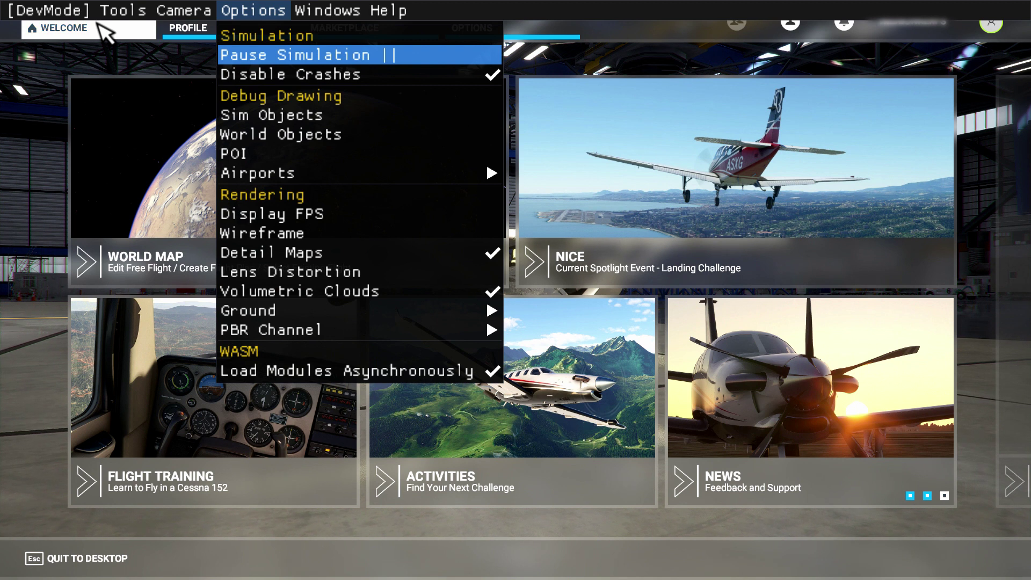
key(Return)
key(Down)
key(Down)
key(Down)
key(Down)
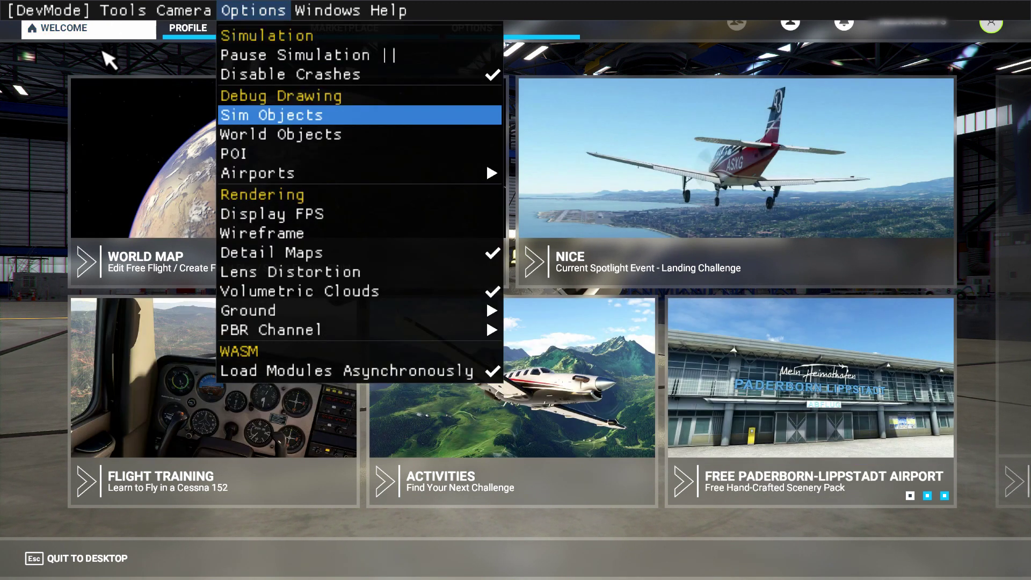
key(Down)
key(Down)
key(Down)
key(Down)
key(Return)
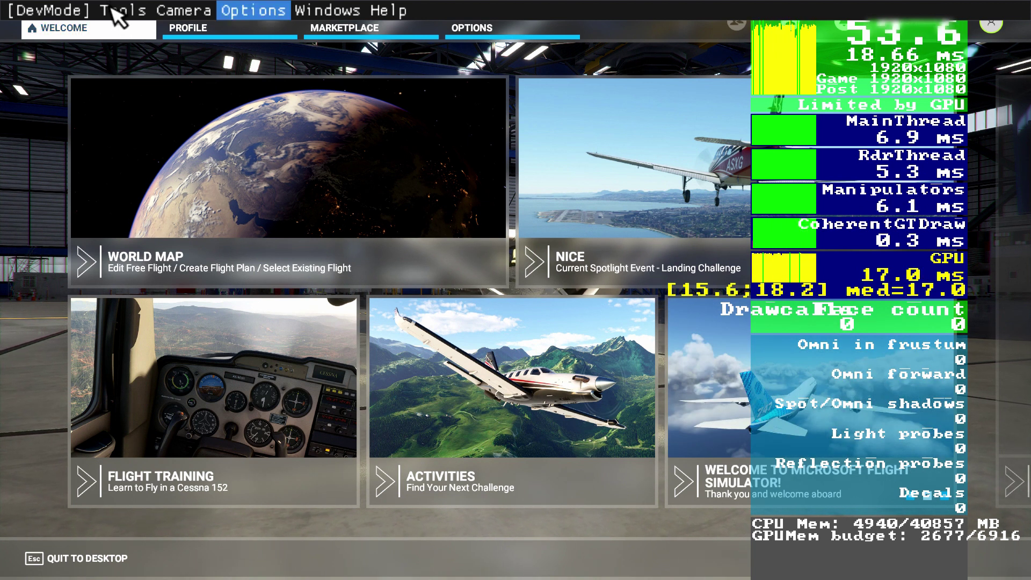
Reopen the developer Options list and turn Display FPS off again
click(253, 10)
key(Down)
key(Down)
key(Down)
key(Down)
key(Down)
key(Down)
key(Down)
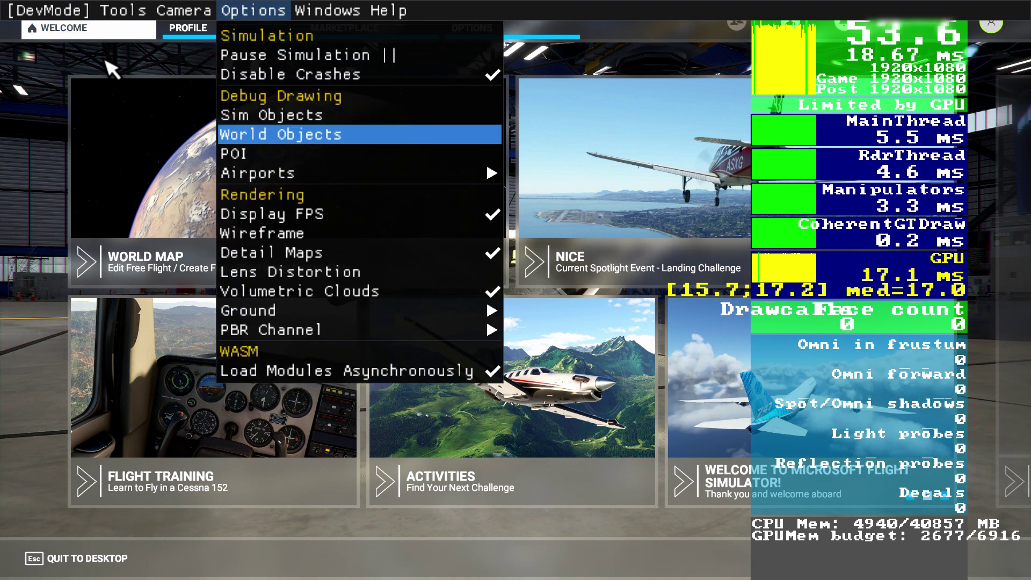
key(Down)
key(Up)
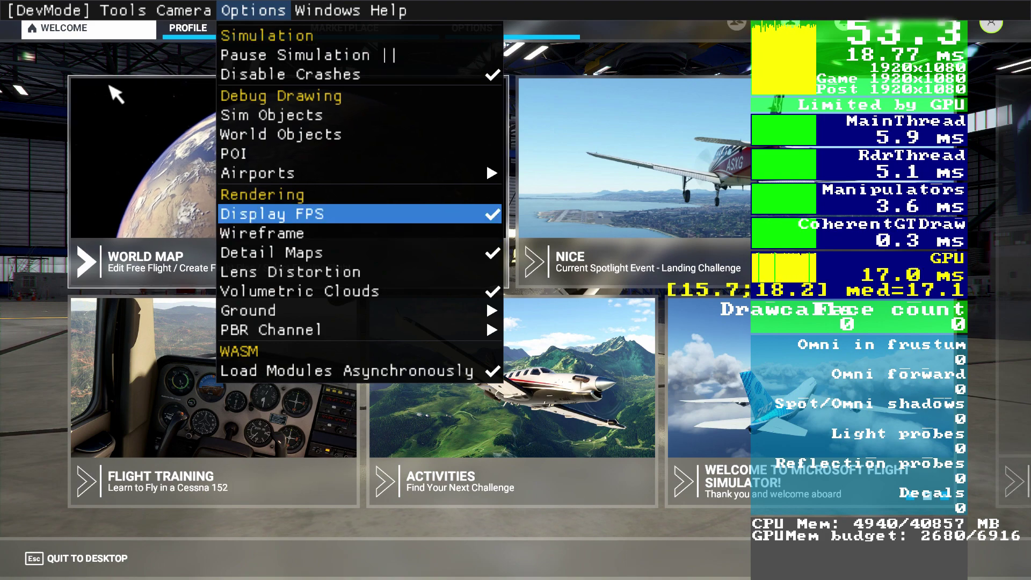
key(Return)
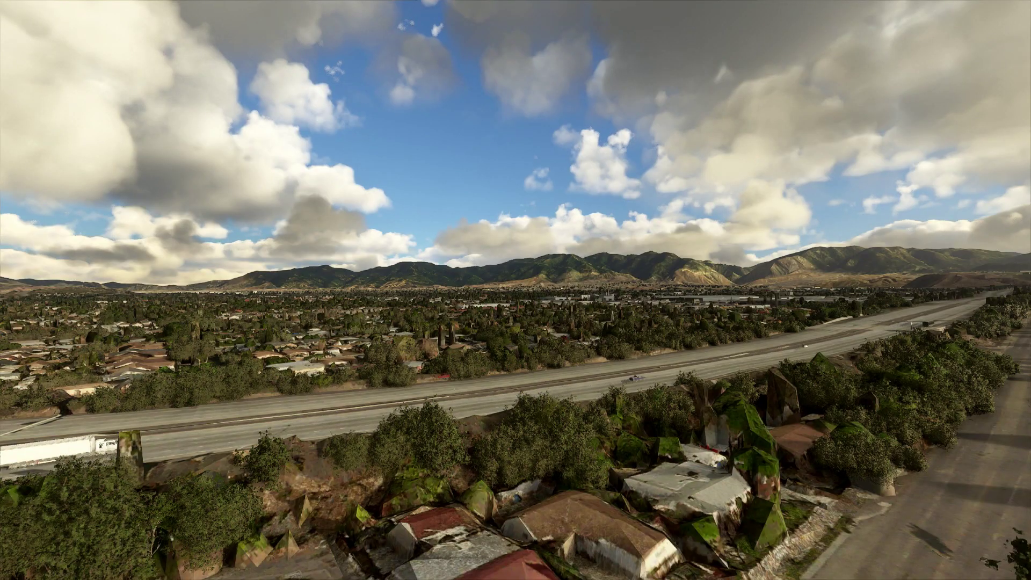